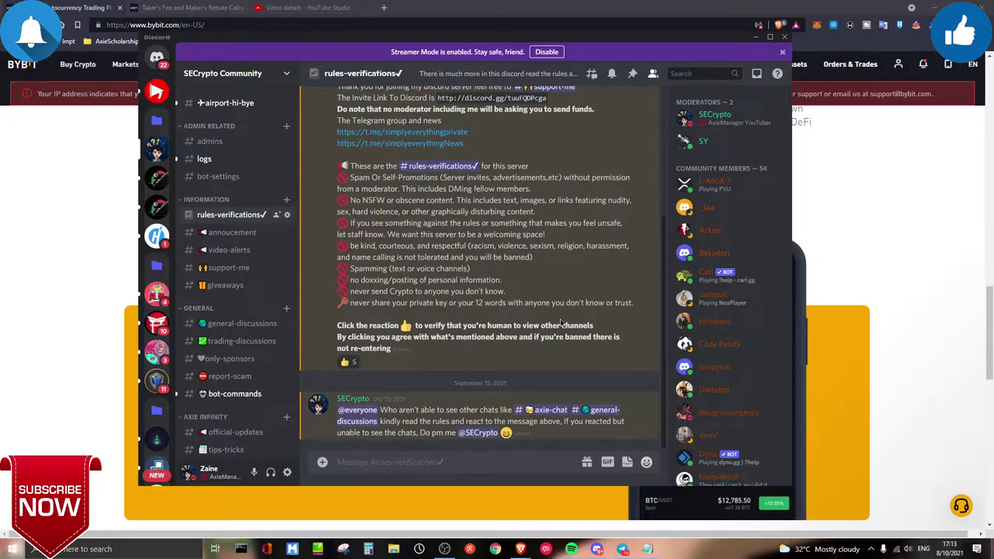
# Step: Switch from Discord to the browser, turn on the Windscribe VPN and reload the Bybit homepage
pyautogui.click(836, 253)
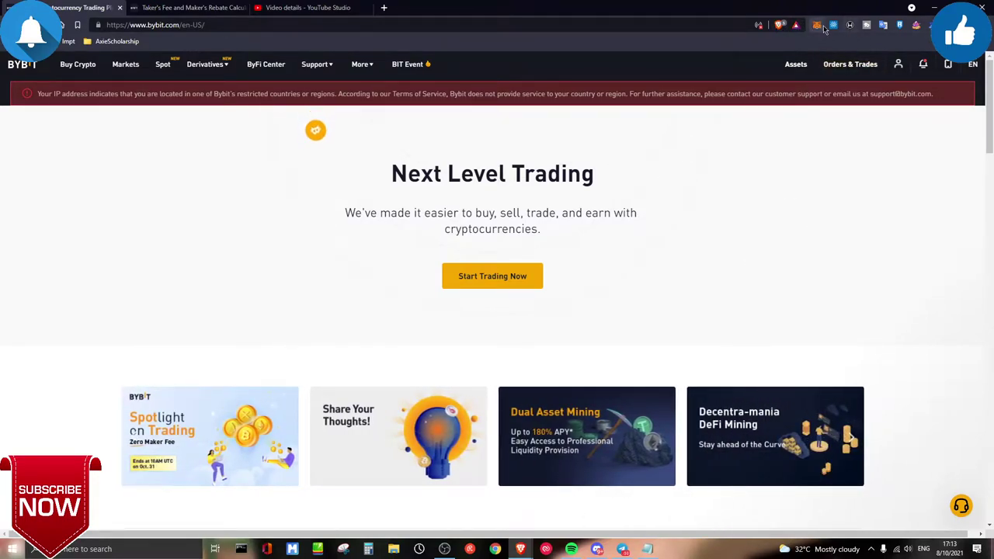
pyautogui.click(849, 25)
pyautogui.click(828, 89)
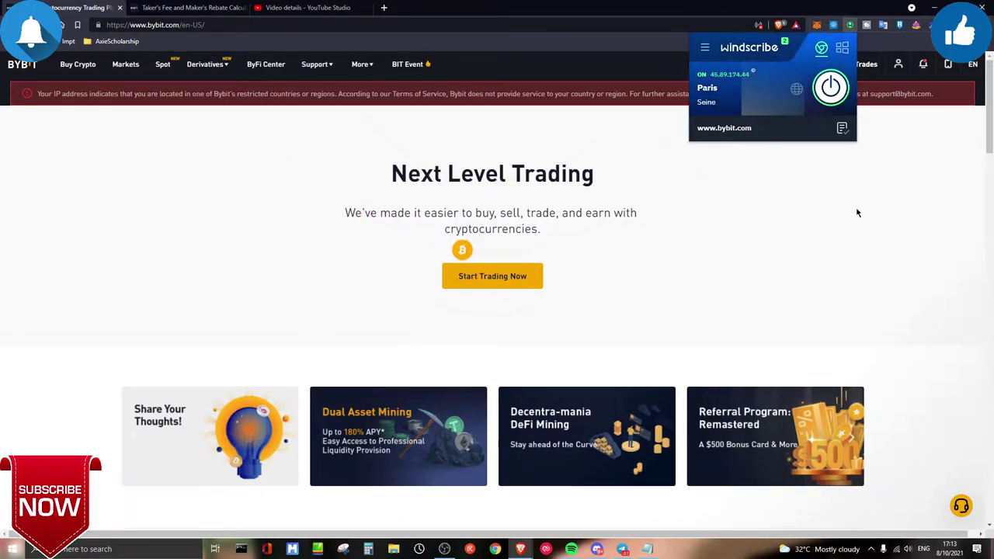
pyautogui.click(838, 217)
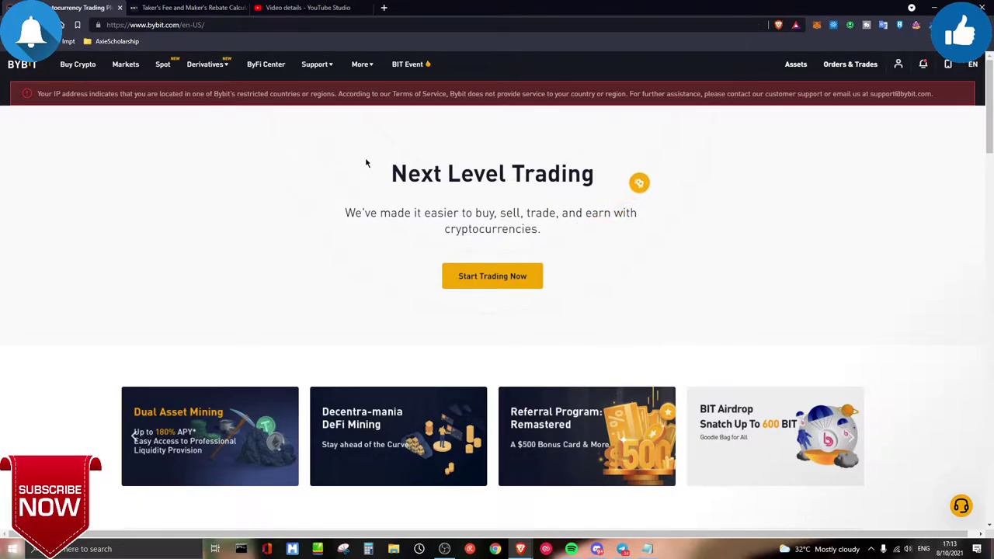
pyautogui.press('F5')
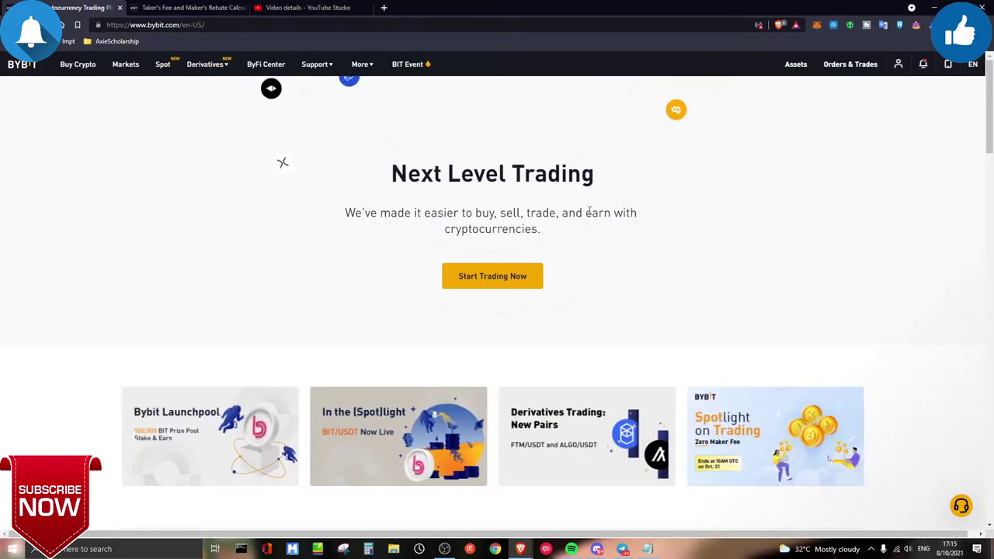
# Step: Review the Inverse Perpetual, USDT Perpetual and Inverse Futures contracts offered under Derivatives
pyautogui.moveTo(210, 68)
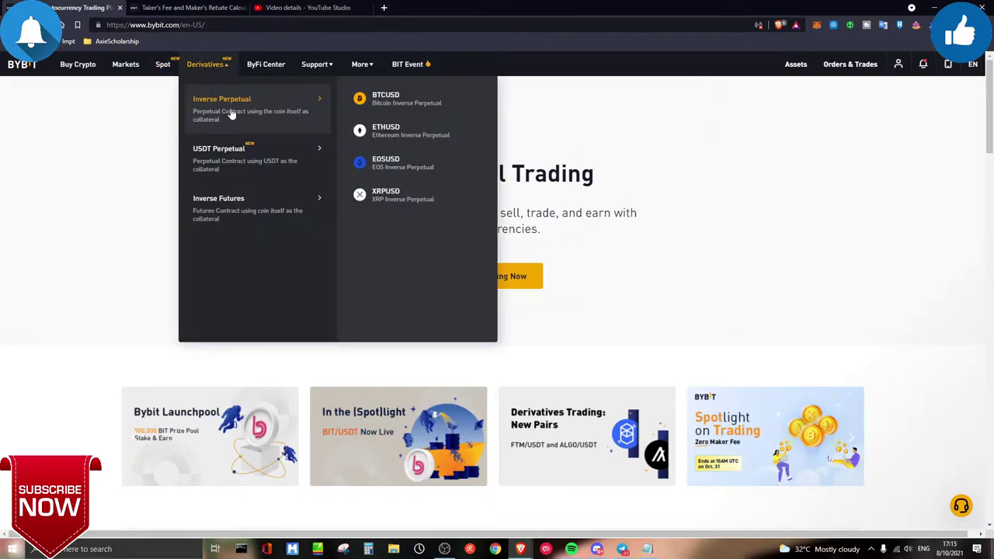
pyautogui.moveTo(225, 159)
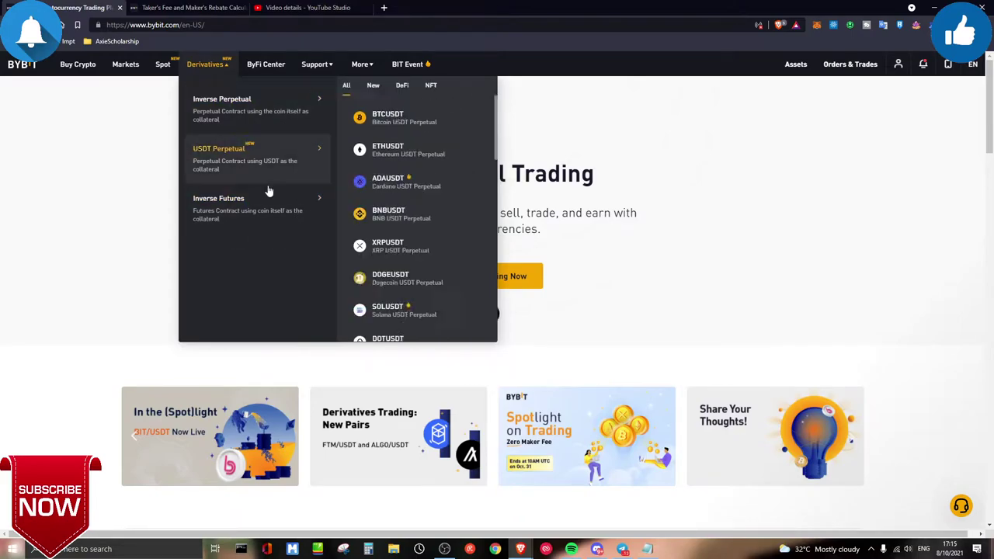
pyautogui.moveTo(266, 230)
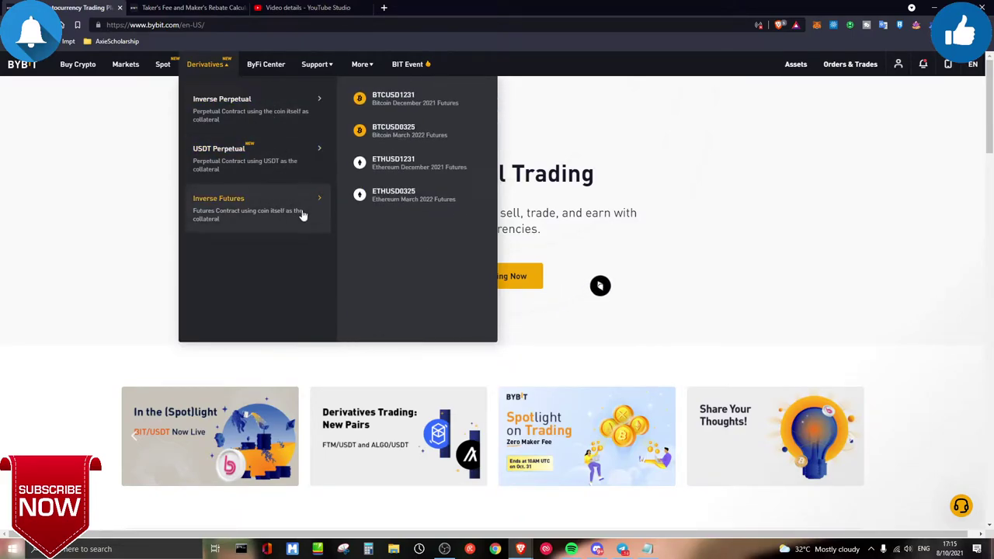
pyautogui.moveTo(260, 104)
# Step: Examine the maker's rebate and taker's fee for BTC/USD in the help article's Inverse Contract fee table
pyautogui.click(208, 9)
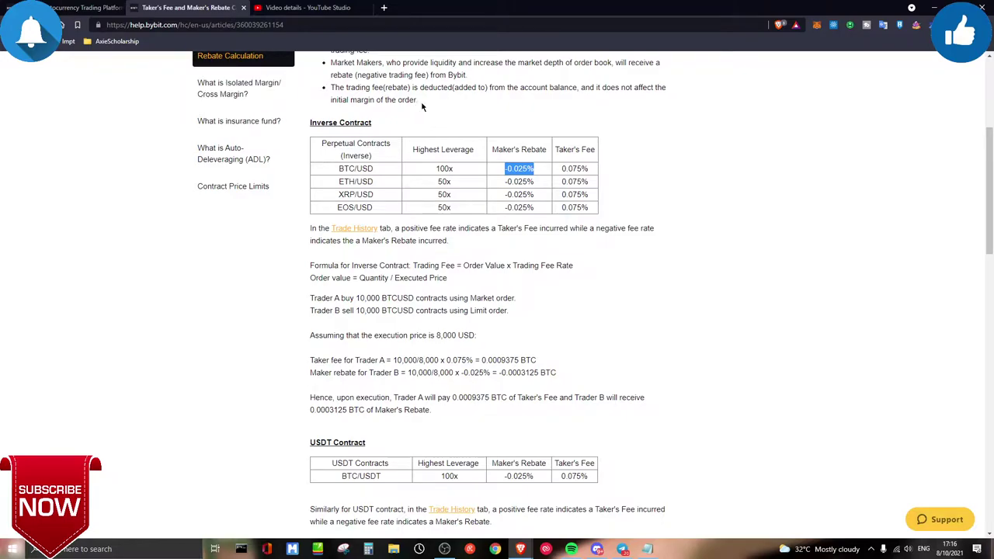
pyautogui.tripleClick(522, 167)
pyautogui.click(523, 191)
pyautogui.tripleClick(546, 171)
pyautogui.click(658, 269)
pyautogui.moveTo(565, 168); pyautogui.dragTo(505, 166)
pyautogui.click(807, 291)
# Step: Return to the Bybit homepage and browse the trading pairs offered for Inverse Perpetual and USDT Perpetual contracts
pyautogui.click(86, 8)
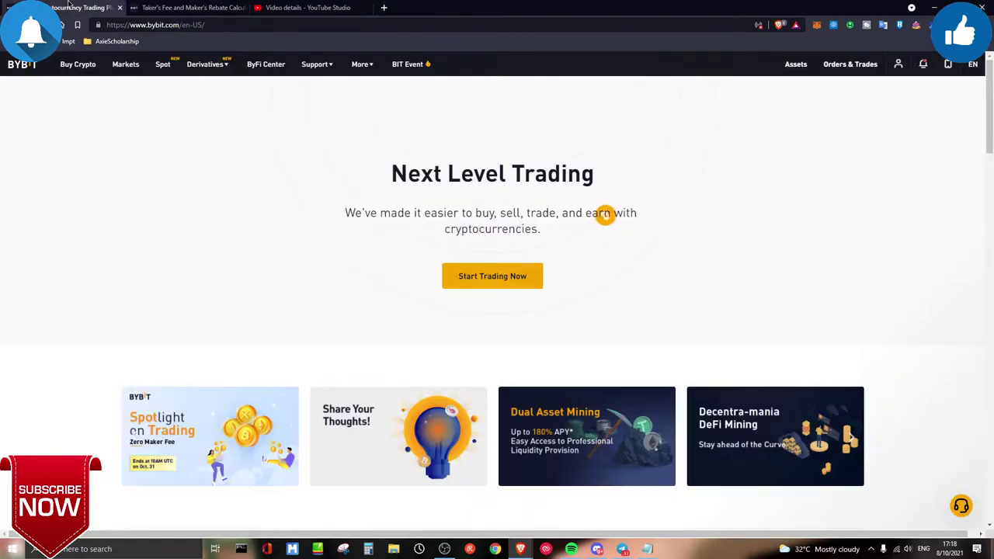
pyautogui.moveTo(237, 99)
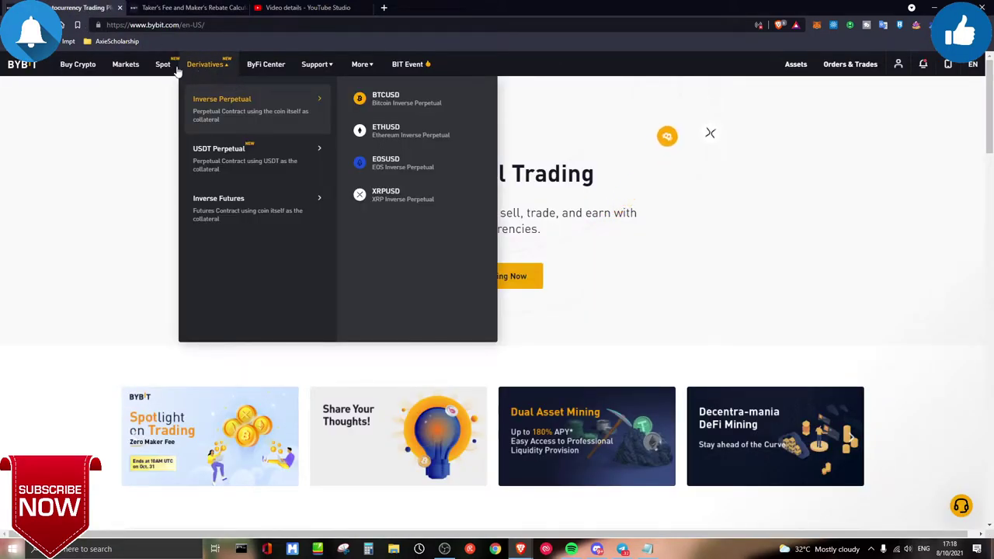
pyautogui.moveTo(185, 68)
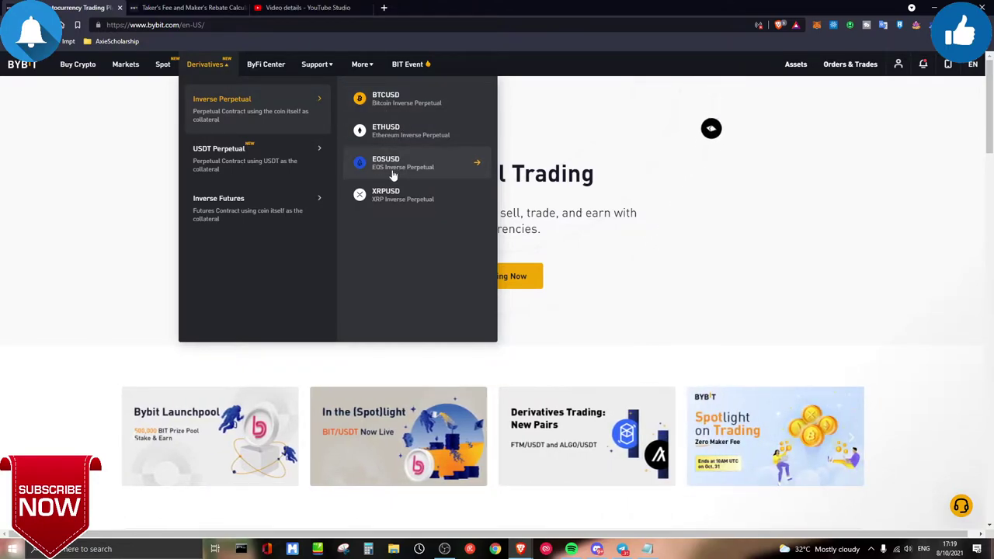
pyautogui.moveTo(293, 156)
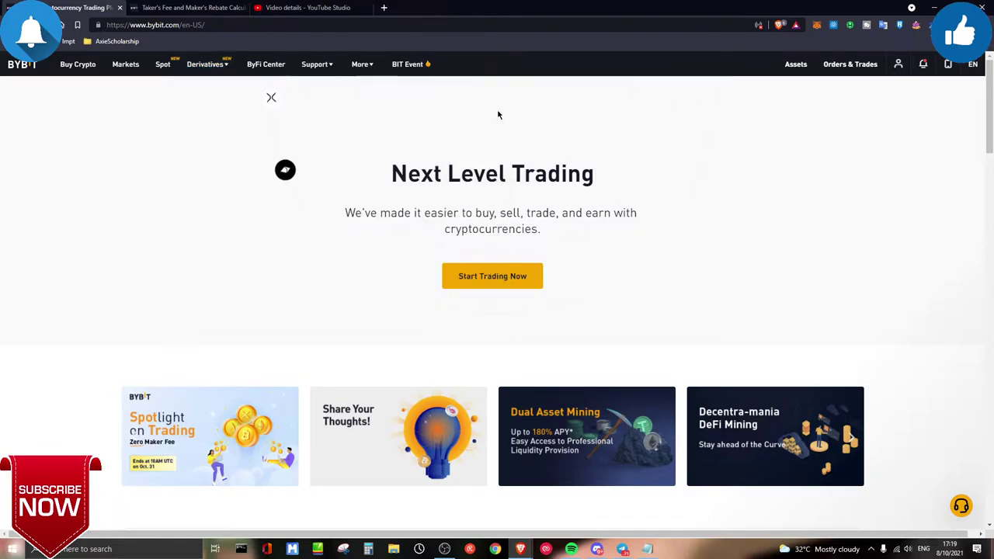
pyautogui.moveTo(214, 69)
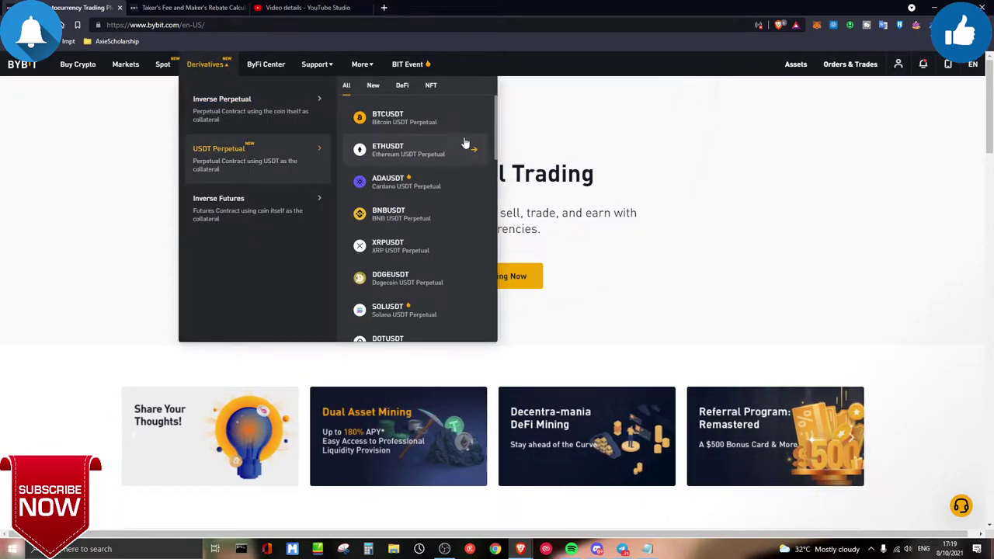
pyautogui.scroll(-7, 459, 211)
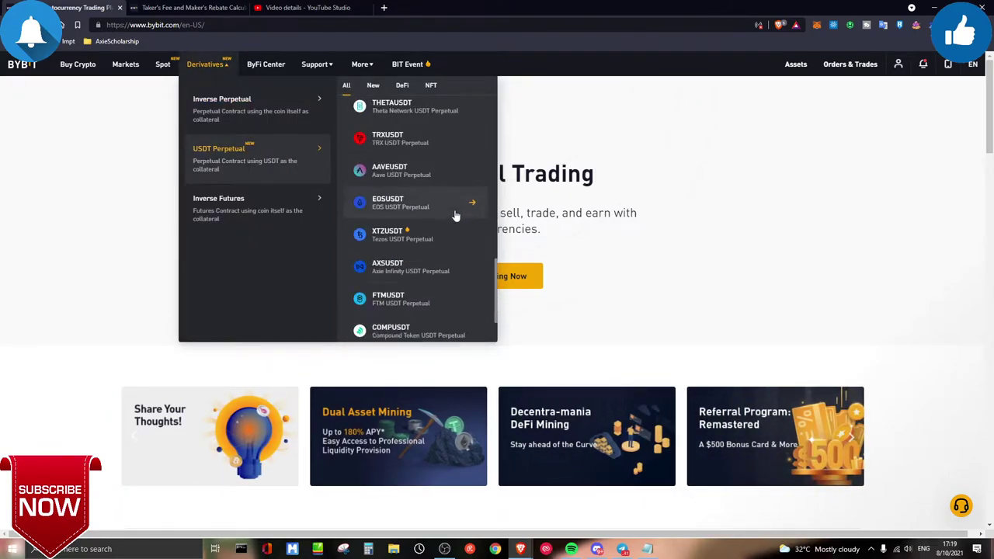
pyautogui.scroll(-2, 456, 218)
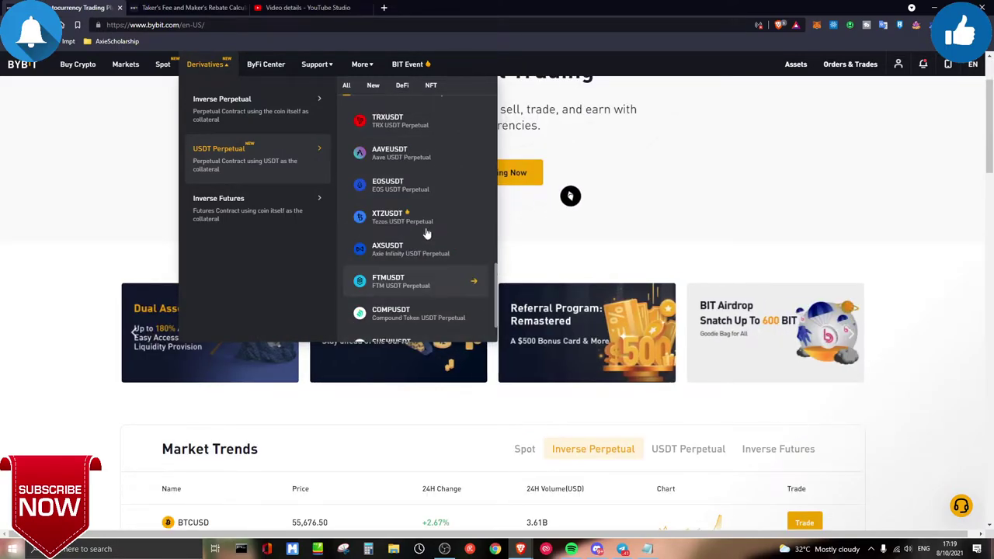
pyautogui.scroll(6, 424, 231)
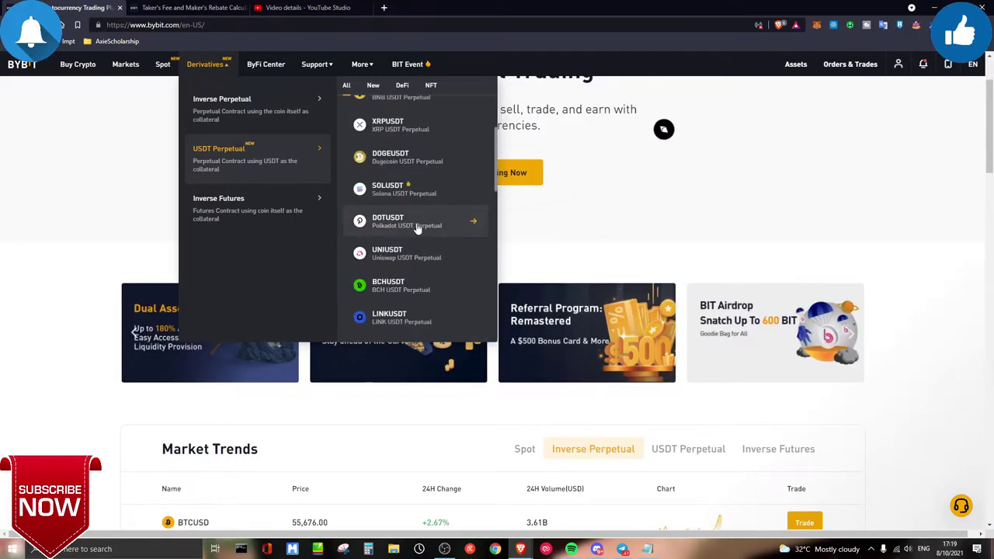
pyautogui.scroll(5, 420, 229)
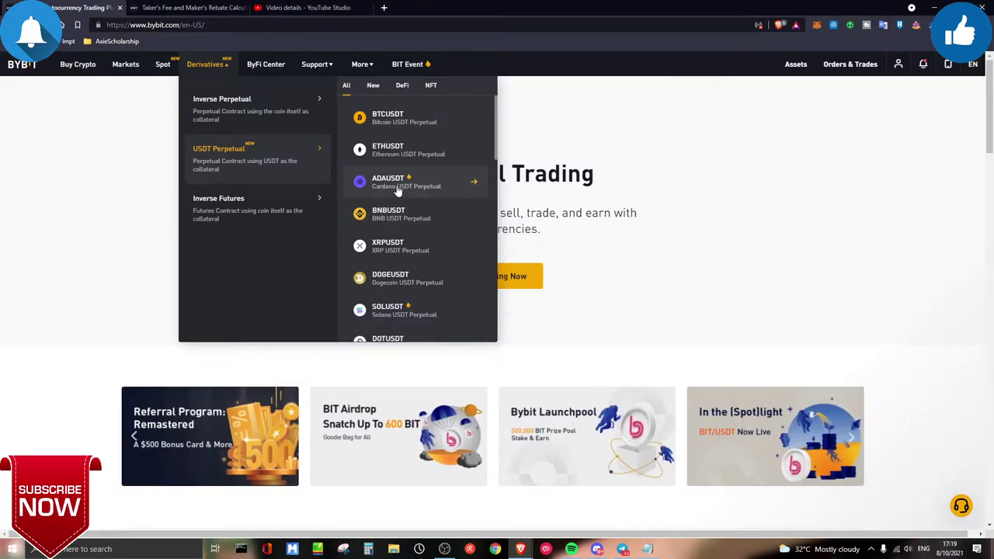
pyautogui.moveTo(298, 210)
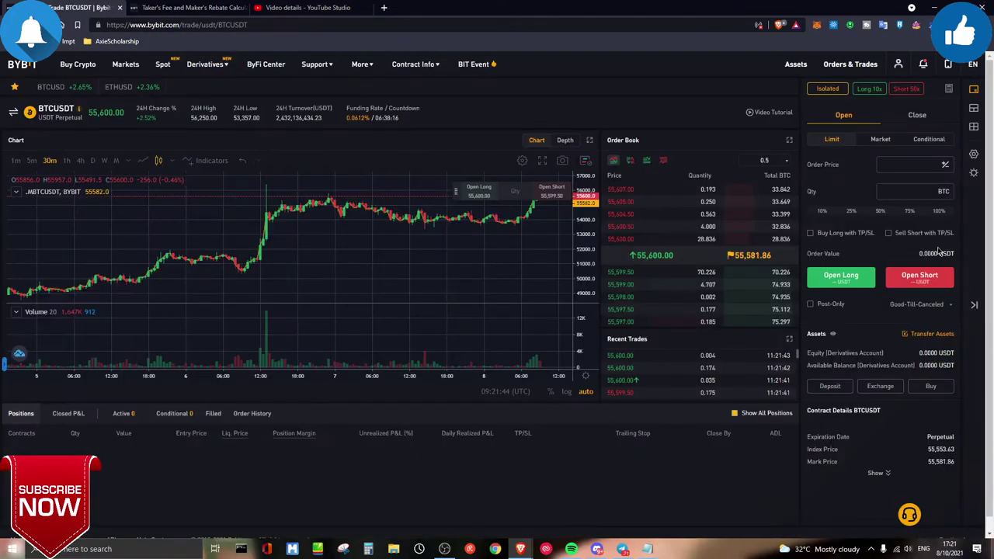
# Step: Open the BTCUSDT trading page from the USDT Perpetual contracts
pyautogui.moveTo(196, 70)
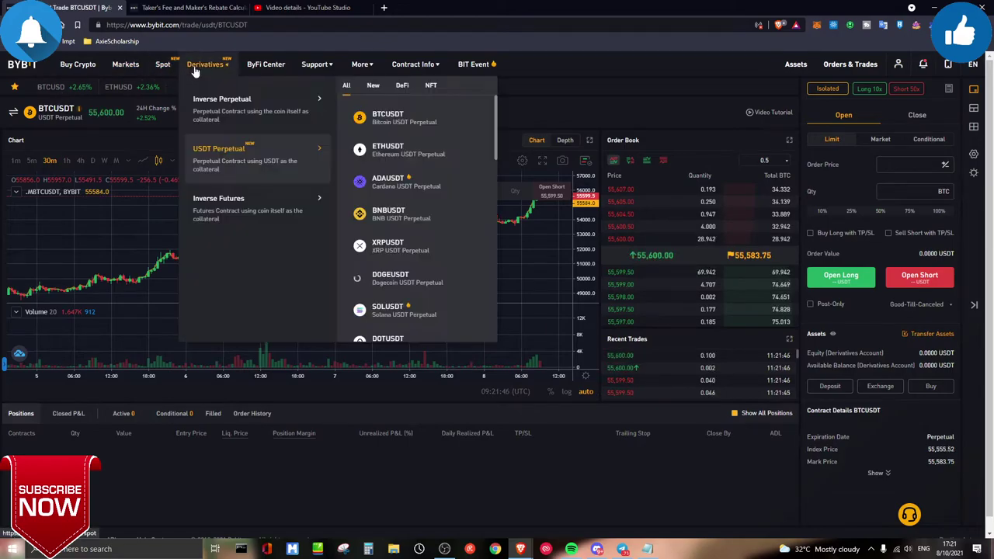
pyautogui.click(394, 132)
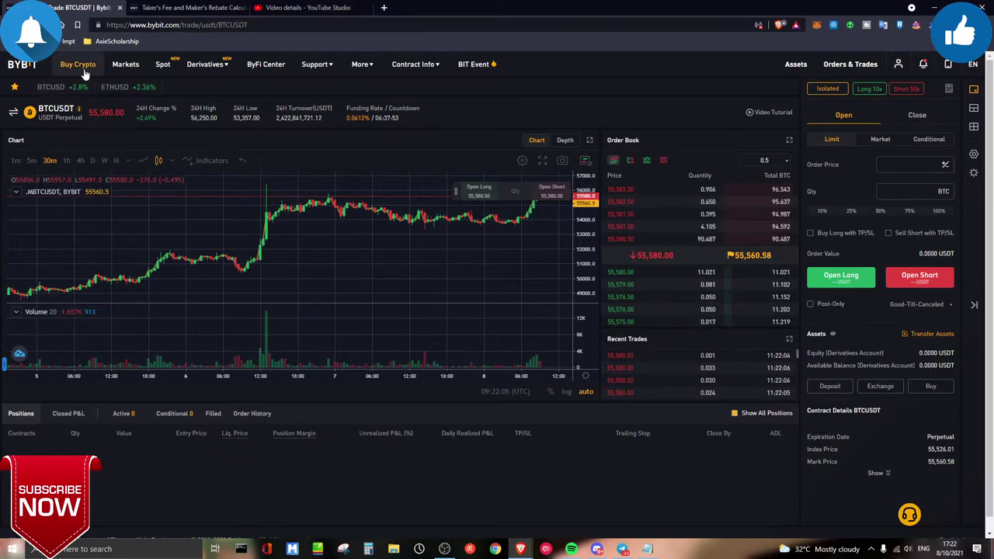
pyautogui.moveTo(300, 60)
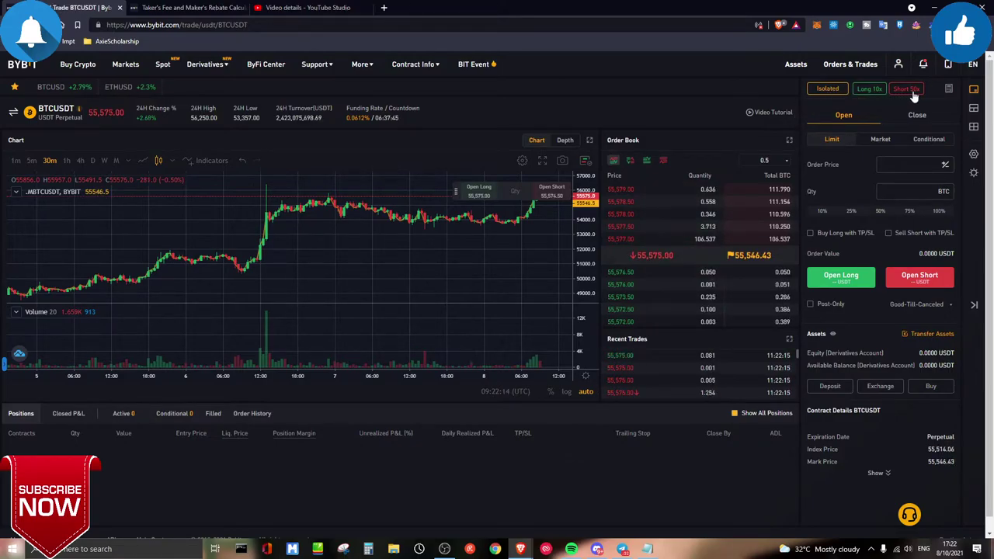
# Step: Compare the Cross and Isolated margin modes for BTCUSDT and read the description of Cross margin
pyautogui.click(905, 91)
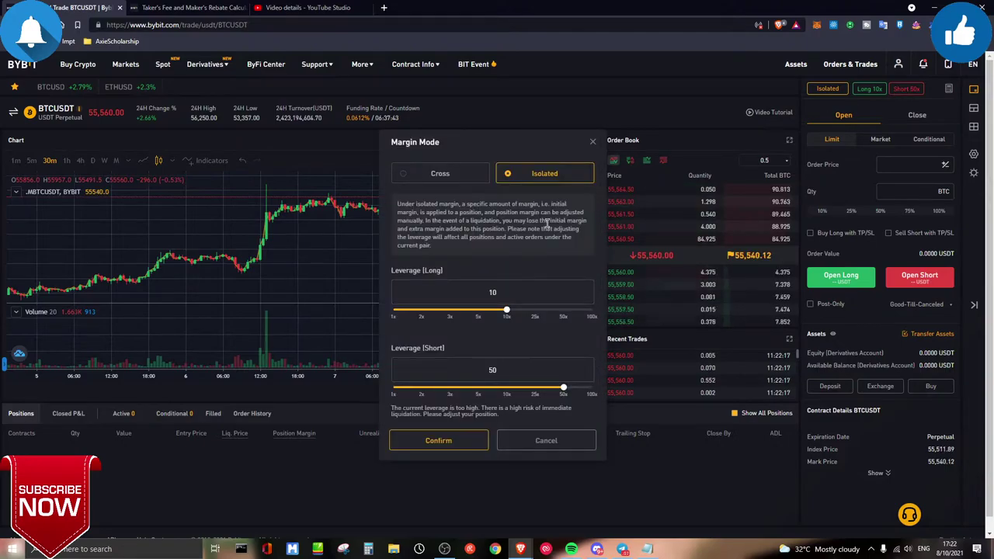
pyautogui.click(450, 176)
pyautogui.click(547, 175)
pyautogui.click(451, 176)
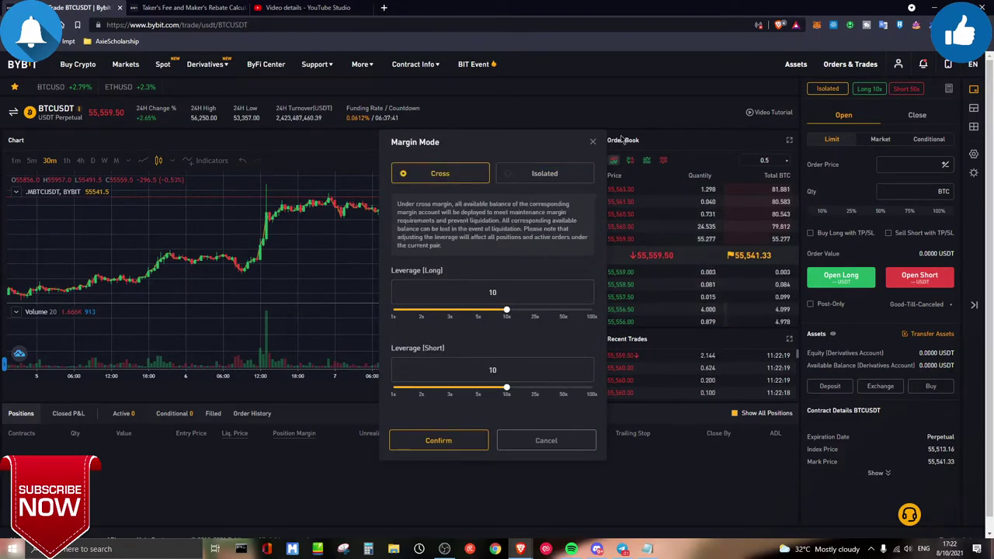
pyautogui.click(593, 141)
pyautogui.click(828, 90)
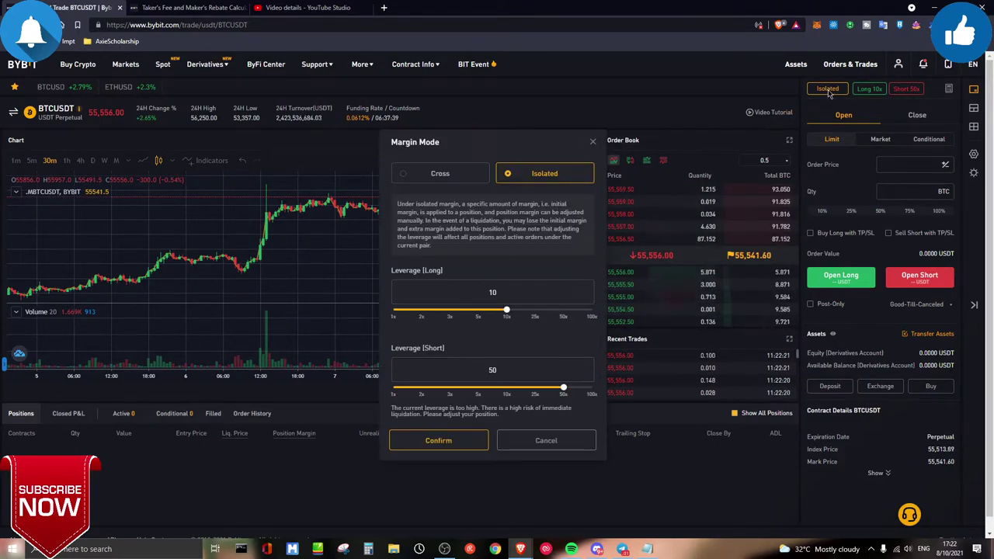
pyautogui.click(426, 172)
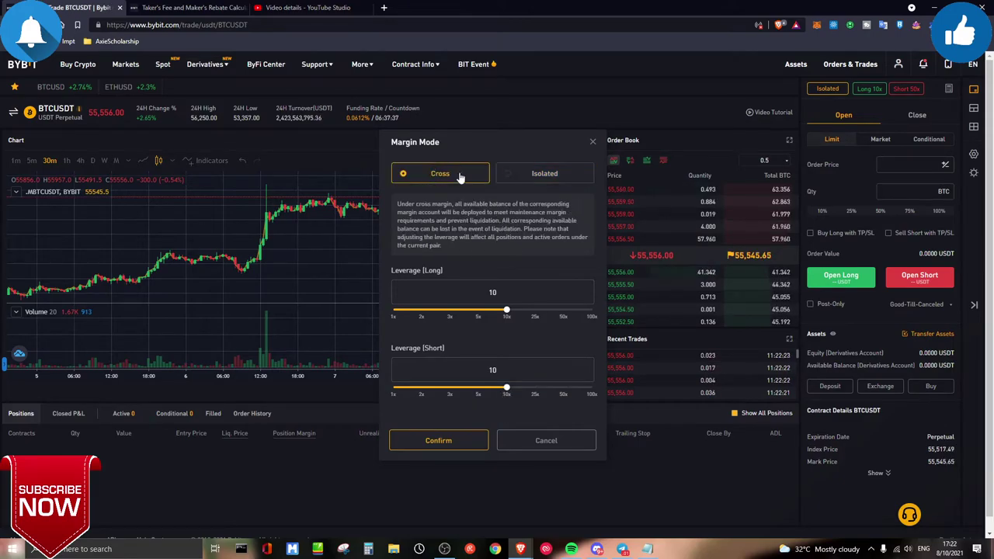
pyautogui.click(543, 173)
pyautogui.click(458, 173)
pyautogui.moveTo(393, 206); pyautogui.dragTo(566, 253)
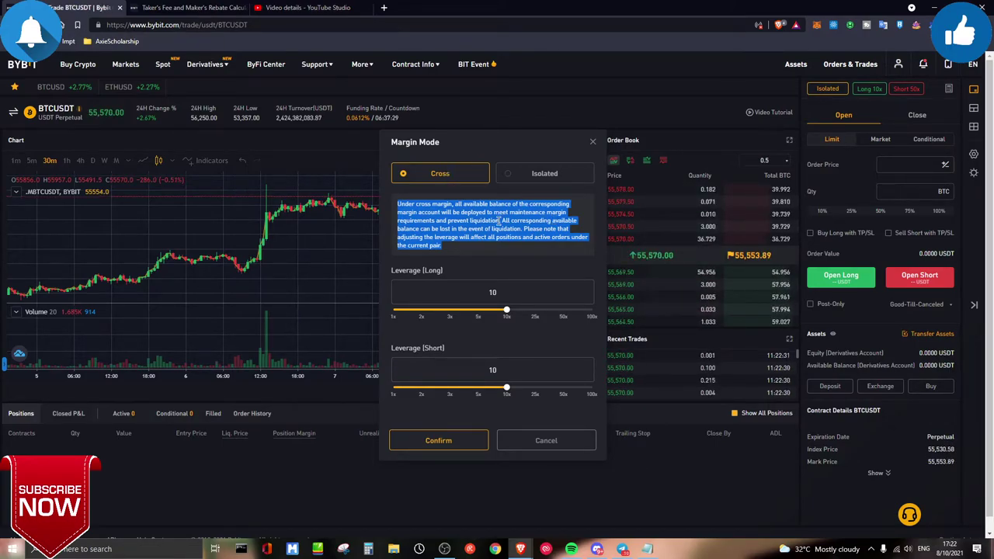
pyautogui.click(446, 204)
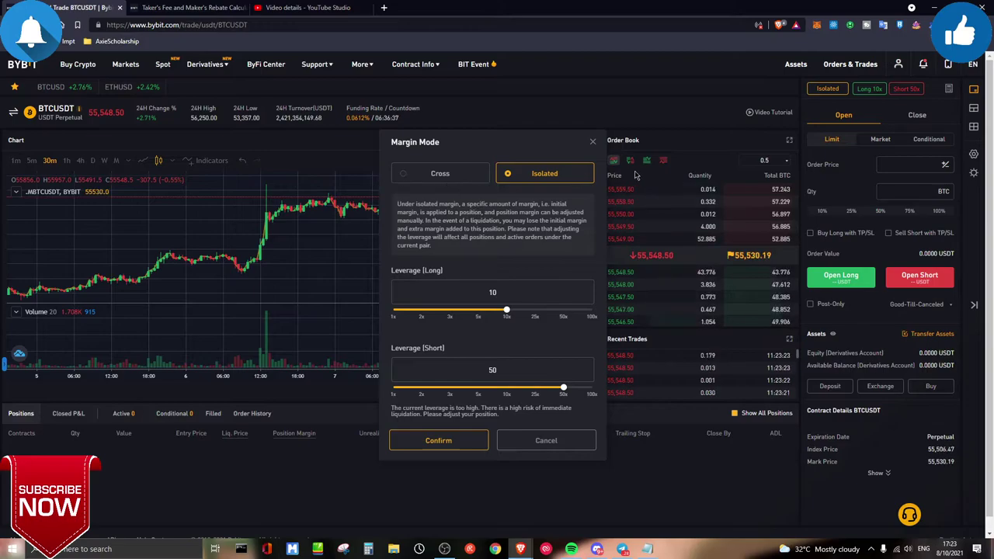
# Step: Select Cross margin, raise the long leverage to 100x, and try to lower it toward 1x
pyautogui.click(455, 180)
pyautogui.moveTo(506, 310)
pyautogui.mouseDown()
pyautogui.moveTo(497, 320)
pyautogui.moveTo(513, 319)
pyautogui.moveTo(490, 321)
pyautogui.moveTo(507, 323)
pyautogui.mouseUp()
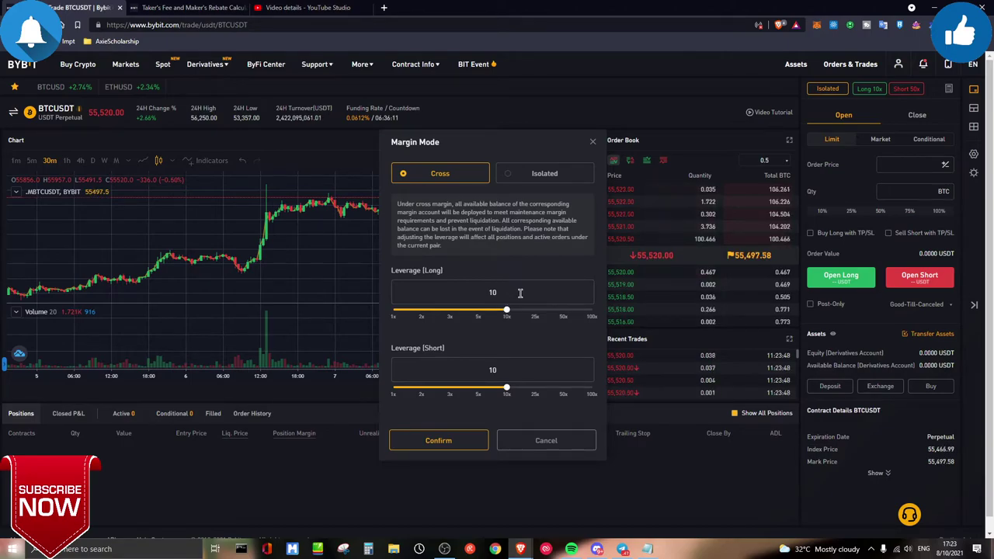
pyautogui.moveTo(508, 311); pyautogui.dragTo(609, 315)
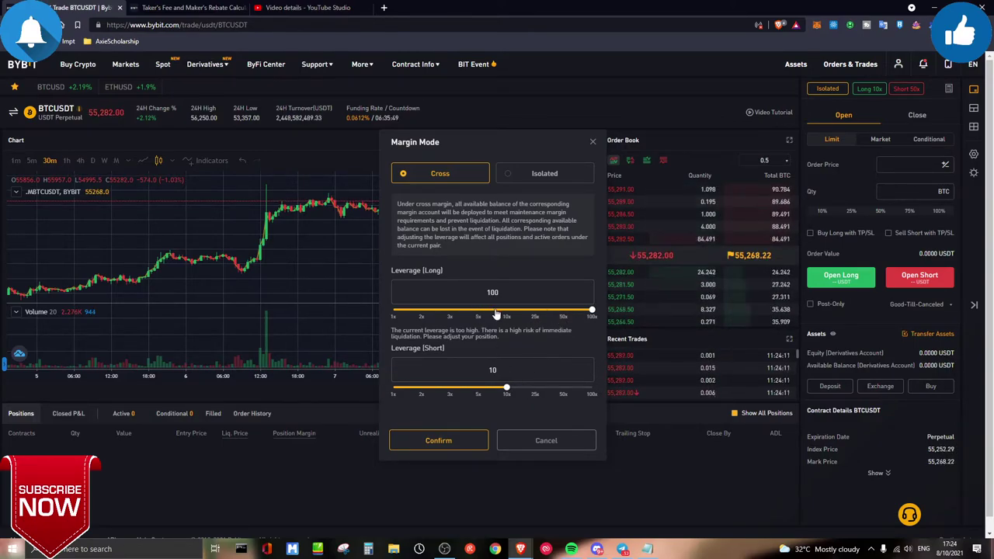
pyautogui.moveTo(497, 314); pyautogui.dragTo(404, 317)
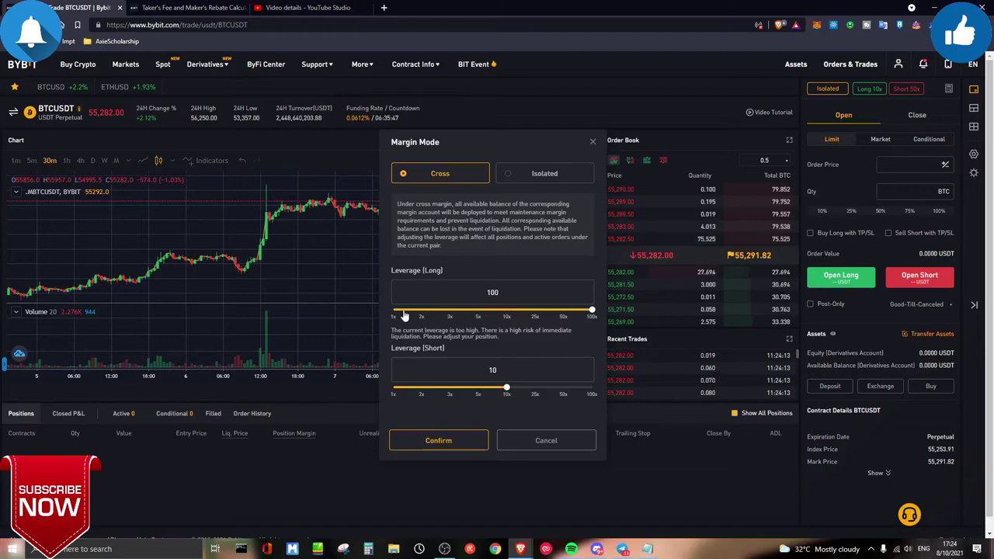
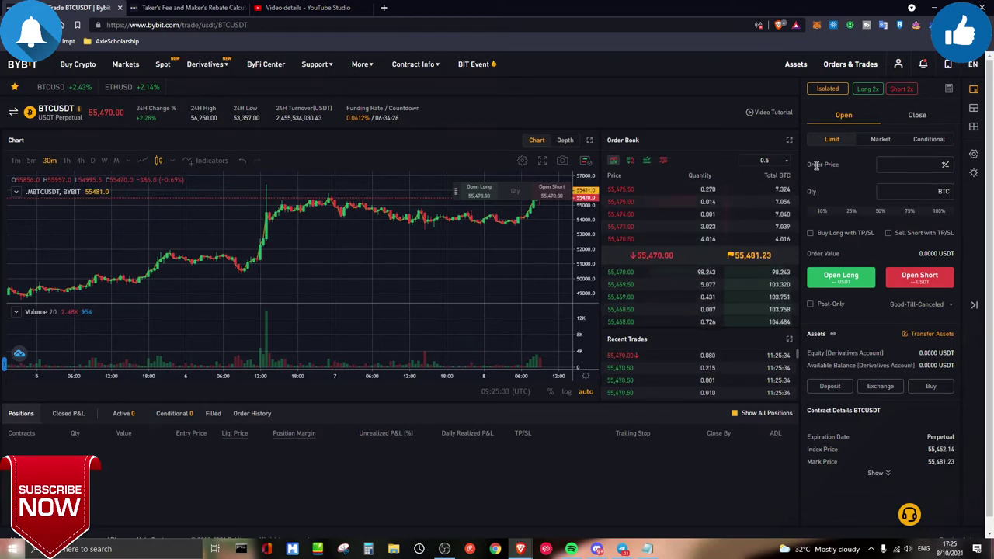
# Step: Set the order price of the BTCUSDT limit order to 52000
pyautogui.moveTo(808, 164); pyautogui.dragTo(855, 167)
pyautogui.click(854, 167)
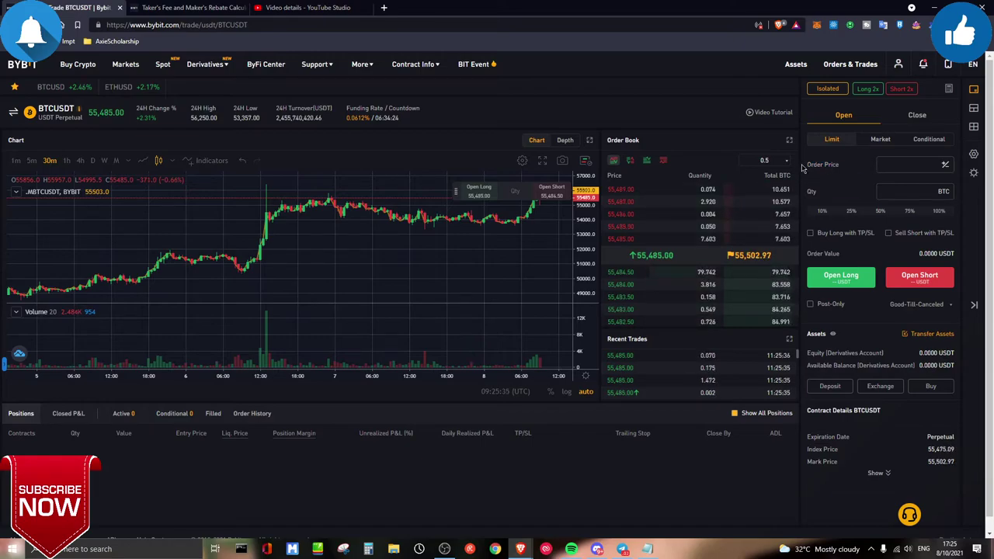
pyautogui.click(882, 166)
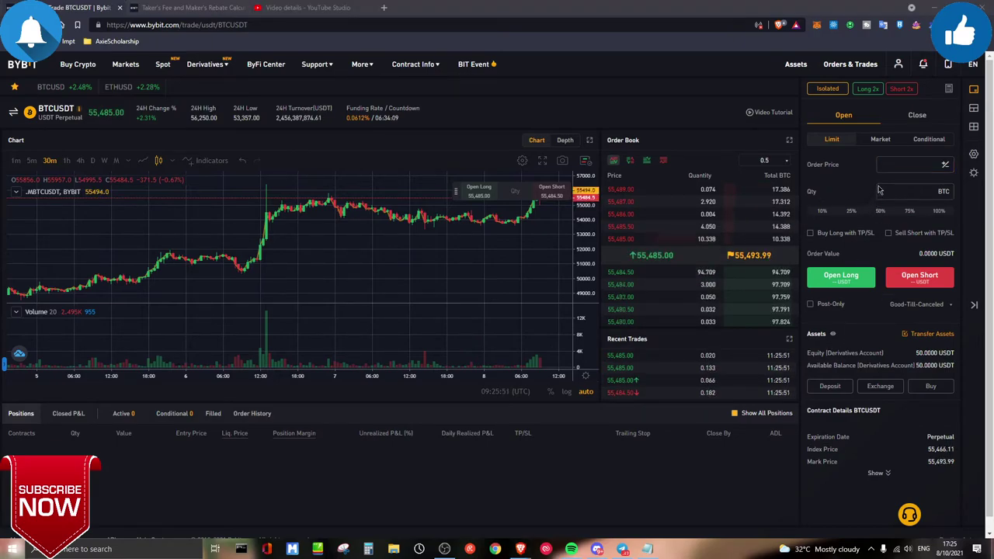
pyautogui.doubleClick(904, 163)
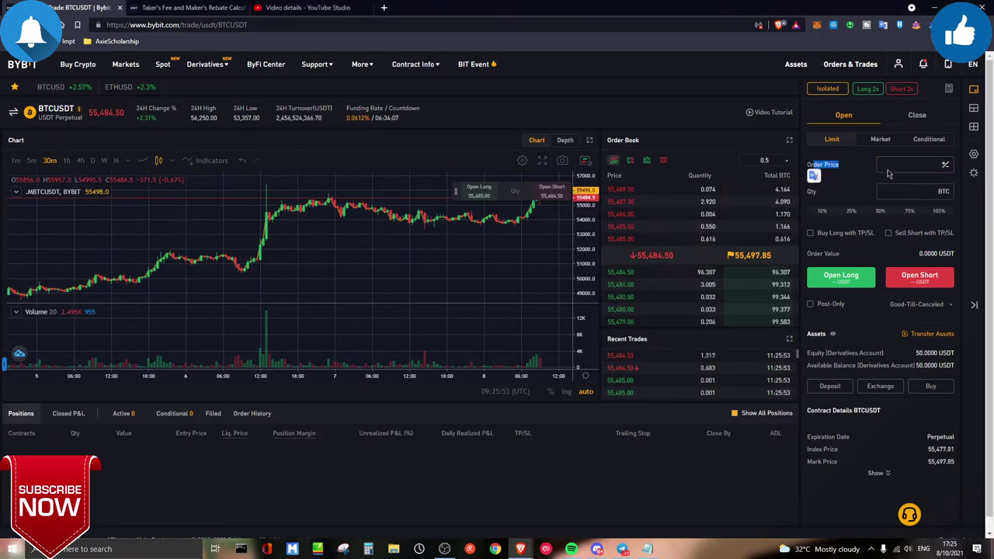
pyautogui.click(903, 164)
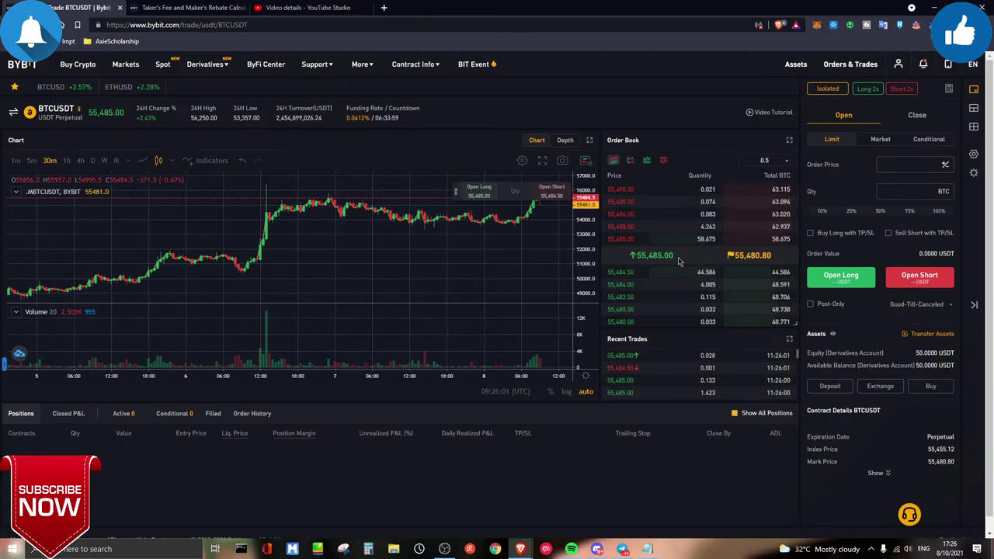
pyautogui.click(626, 278)
pyautogui.doubleClick(890, 166)
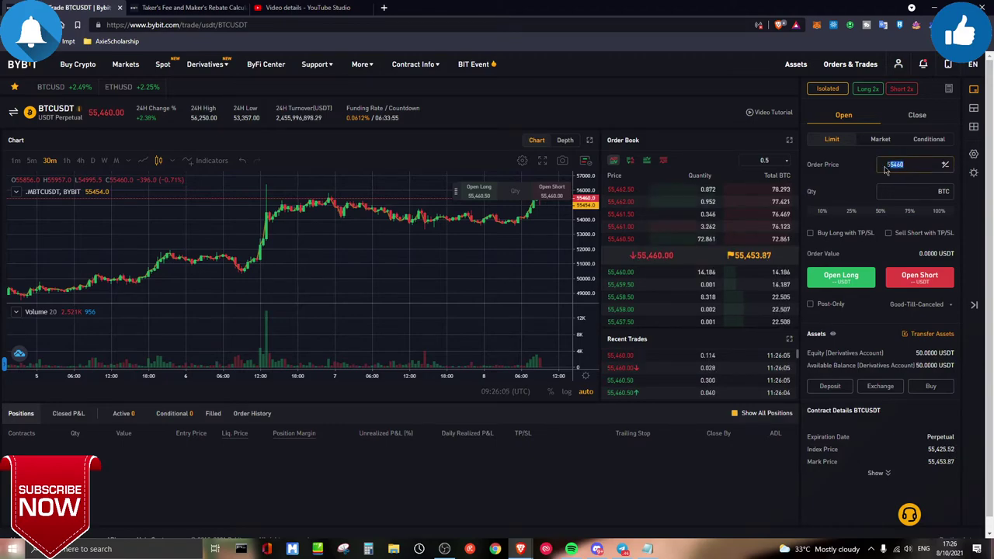
pyautogui.doubleClick(892, 166)
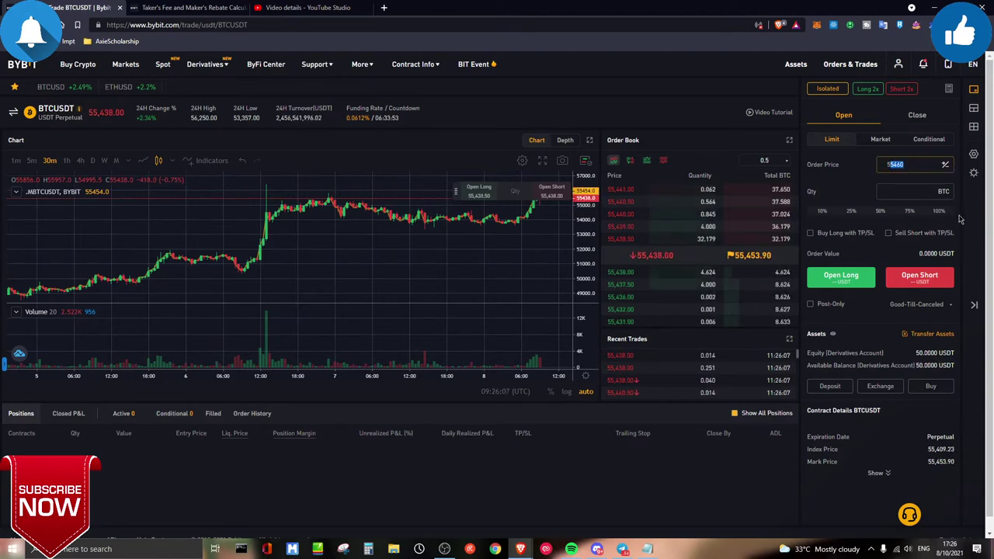
pyautogui.write('52000')
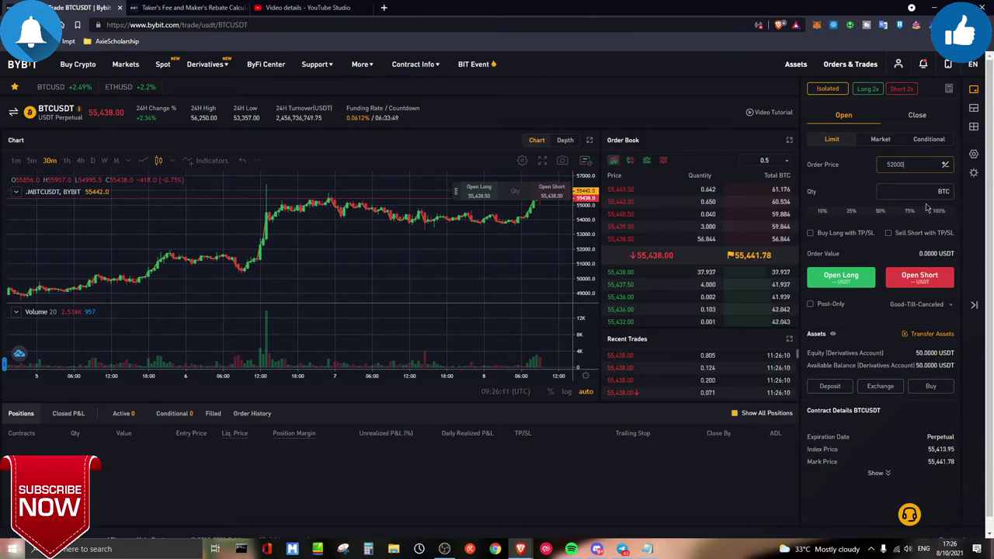
# Step: Enable take profit and stop loss for the long order and set its quantity to 1 BTC
pyautogui.click(906, 190)
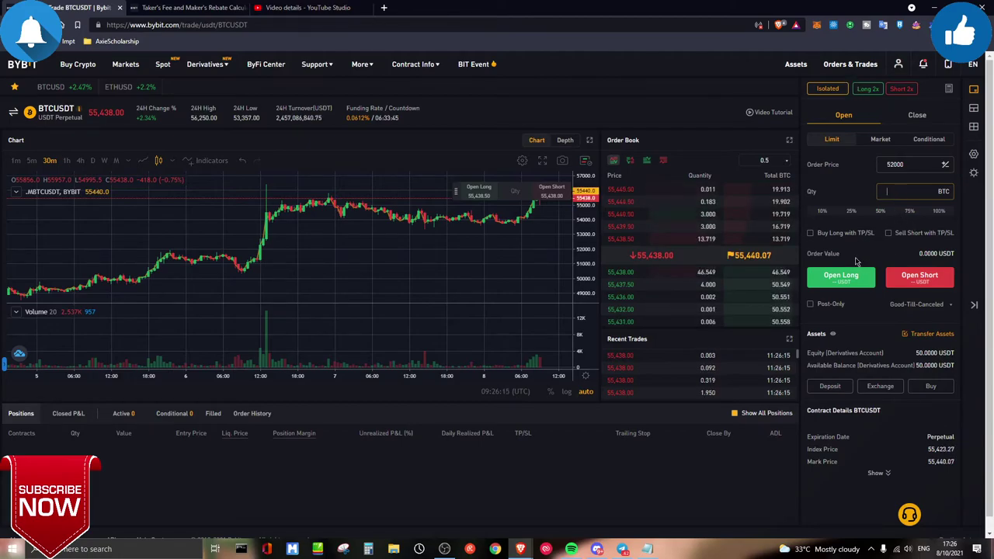
pyautogui.moveTo(828, 214)
pyautogui.mouseDown()
pyautogui.moveTo(946, 213)
pyautogui.moveTo(822, 215)
pyautogui.mouseUp()
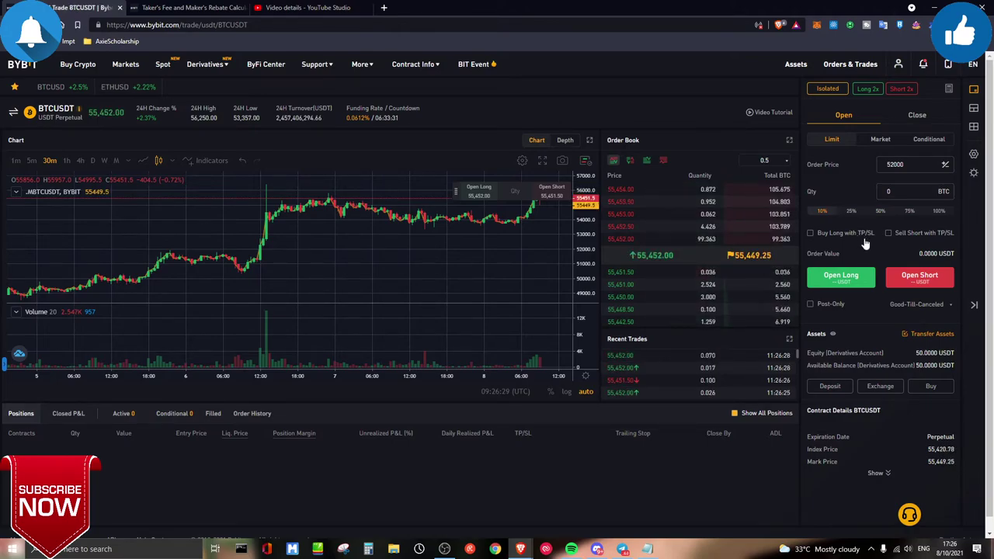
pyautogui.click(839, 237)
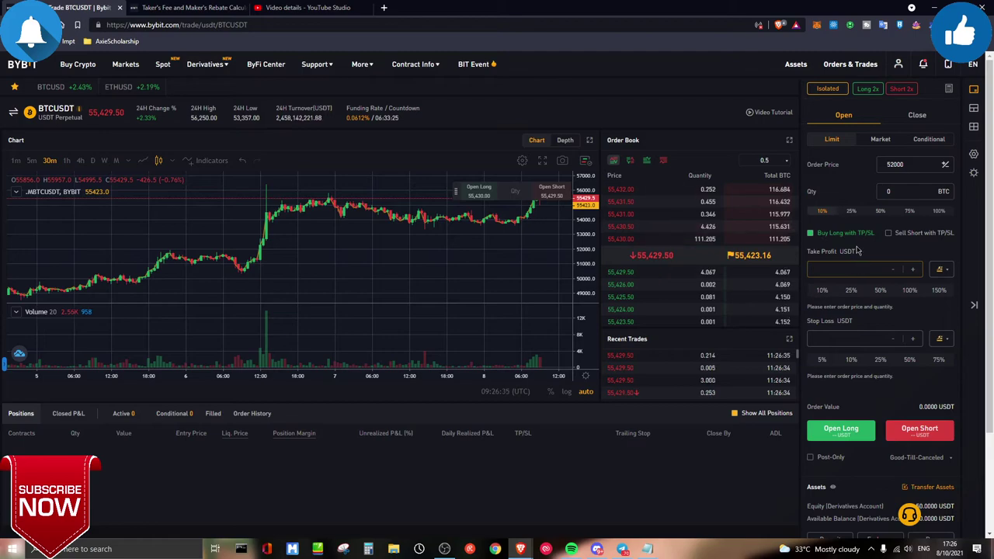
pyautogui.moveTo(906, 166); pyautogui.dragTo(880, 167)
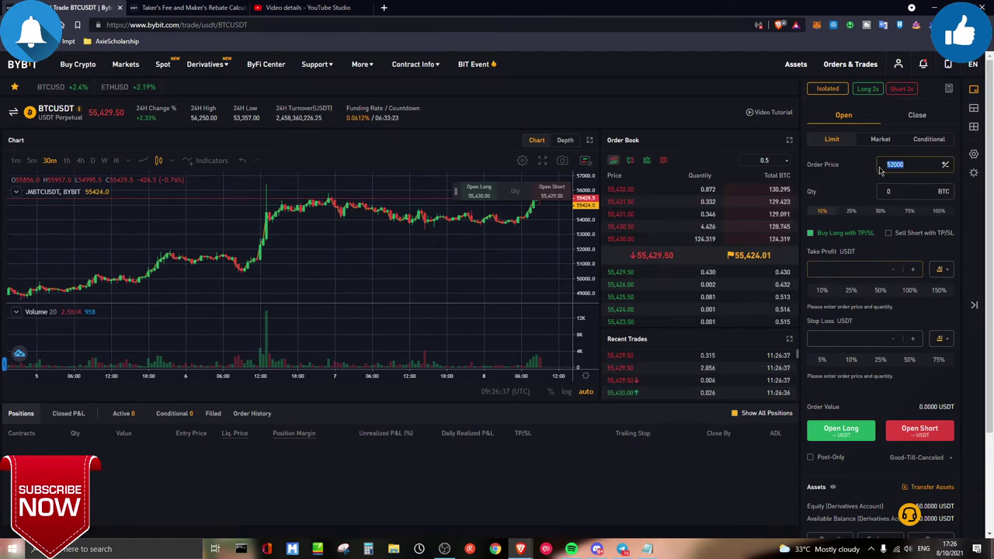
pyautogui.press('Tab')
pyautogui.write('1')
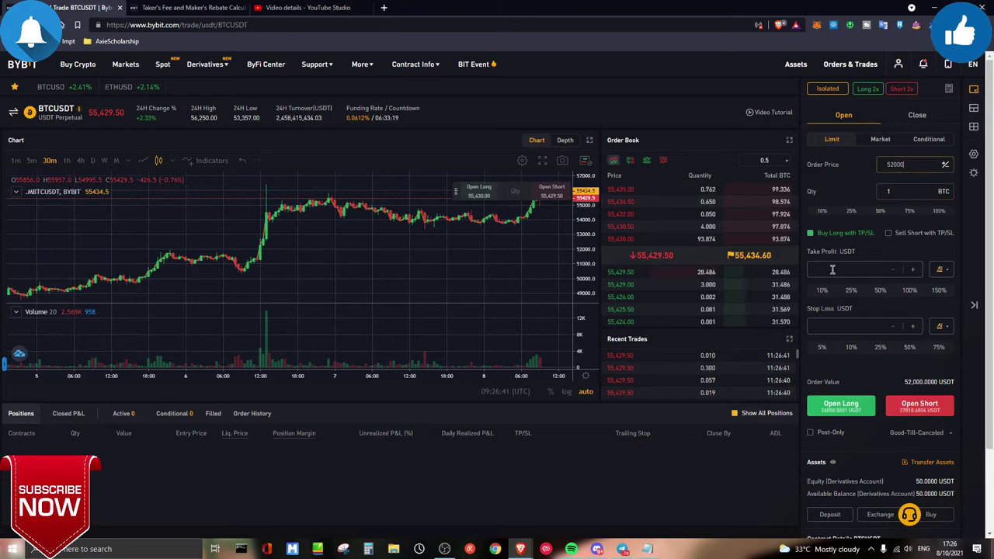
# Step: Set the long order's take profit to 53000 USDT and read the expected profit note against the order quantity
pyautogui.write('53000')
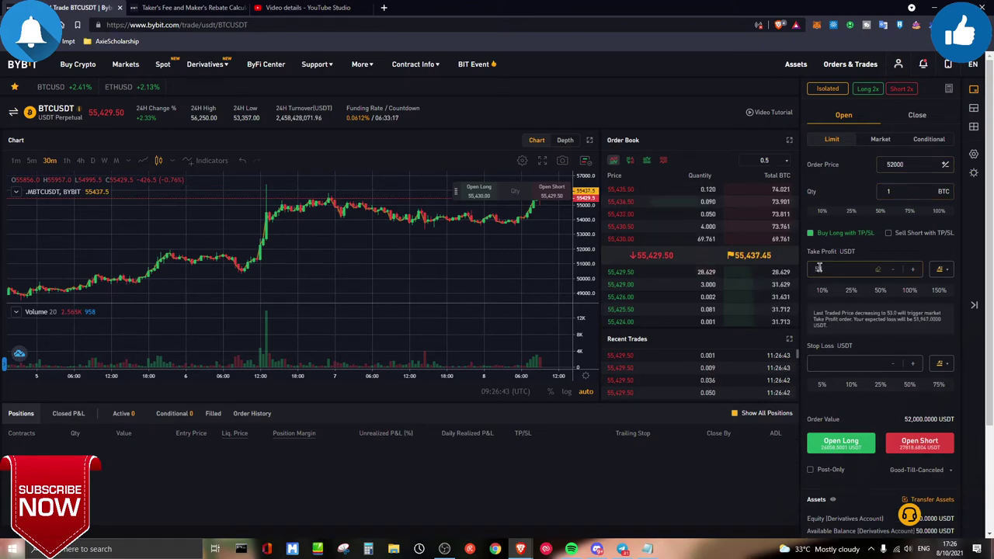
pyautogui.tripleClick(875, 313)
pyautogui.click(855, 321)
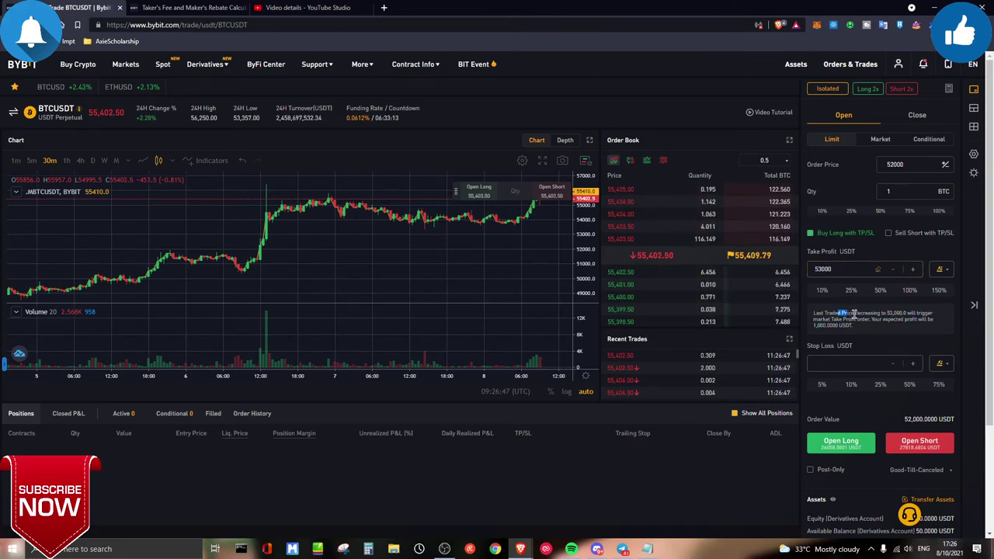
pyautogui.moveTo(855, 314); pyautogui.dragTo(892, 325)
pyautogui.click(892, 325)
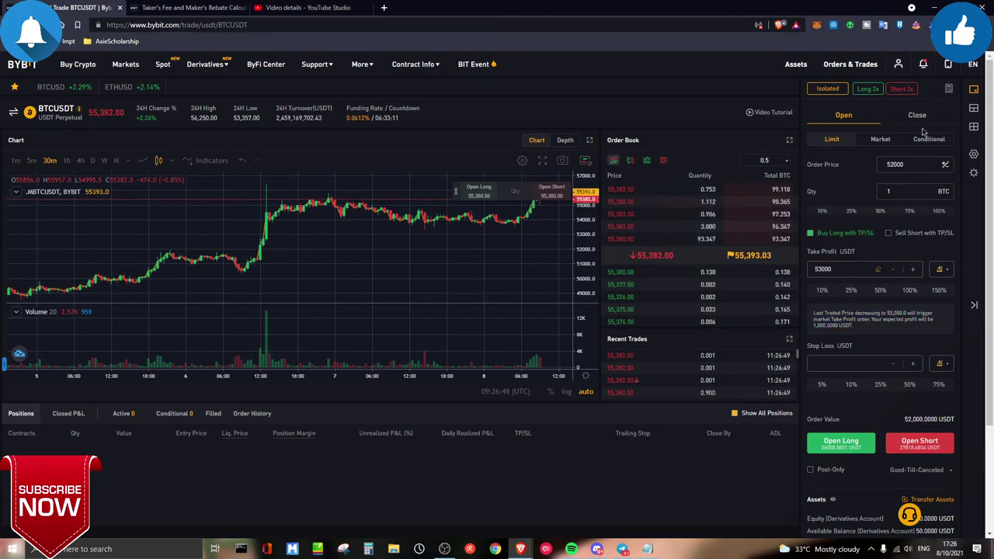
pyautogui.moveTo(893, 191); pyautogui.dragTo(861, 195)
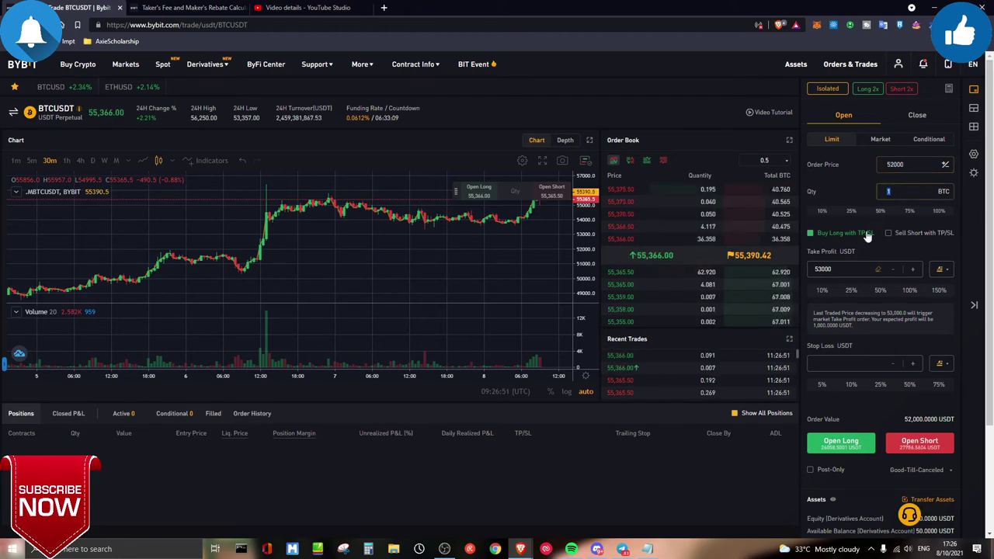
pyautogui.moveTo(837, 269); pyautogui.dragTo(818, 253)
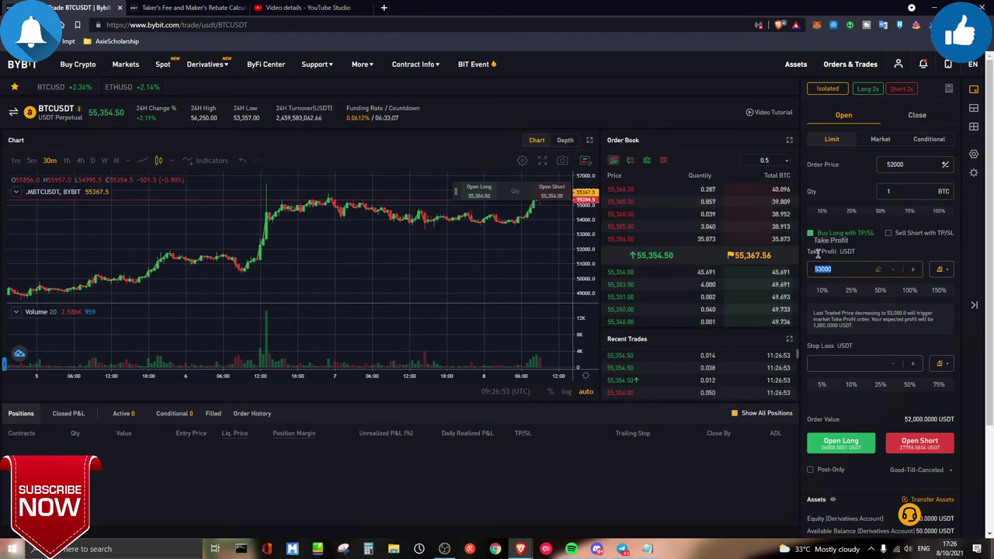
pyautogui.click(854, 311)
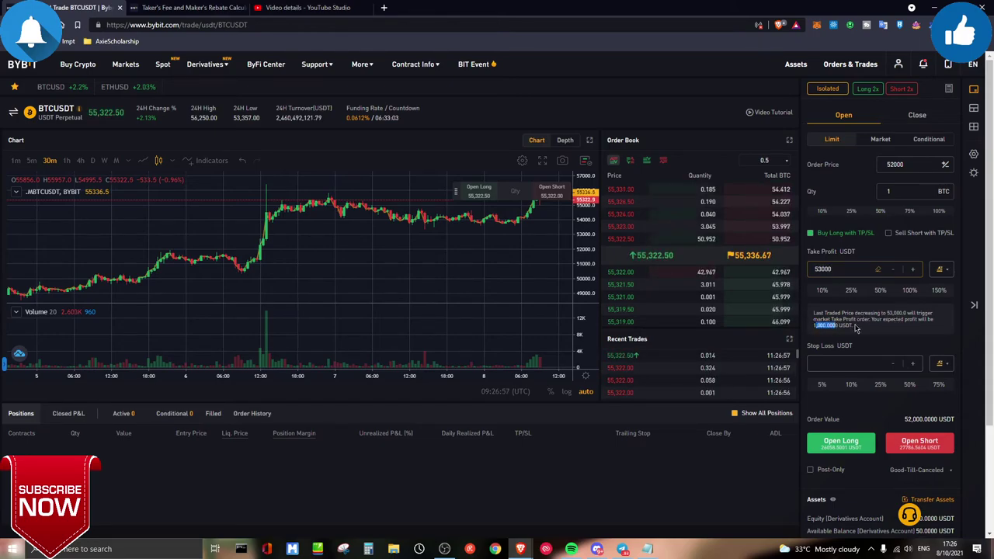
pyautogui.click(845, 337)
# Step: Set the long order's stop loss to 51000 USDT and review it against the order price and take profit
pyautogui.click(871, 363)
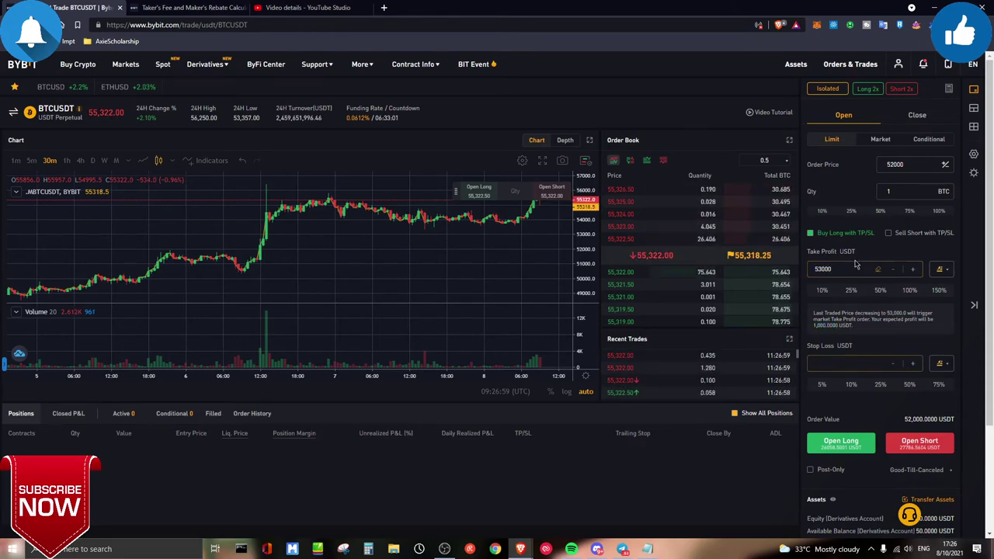
pyautogui.write('51000')
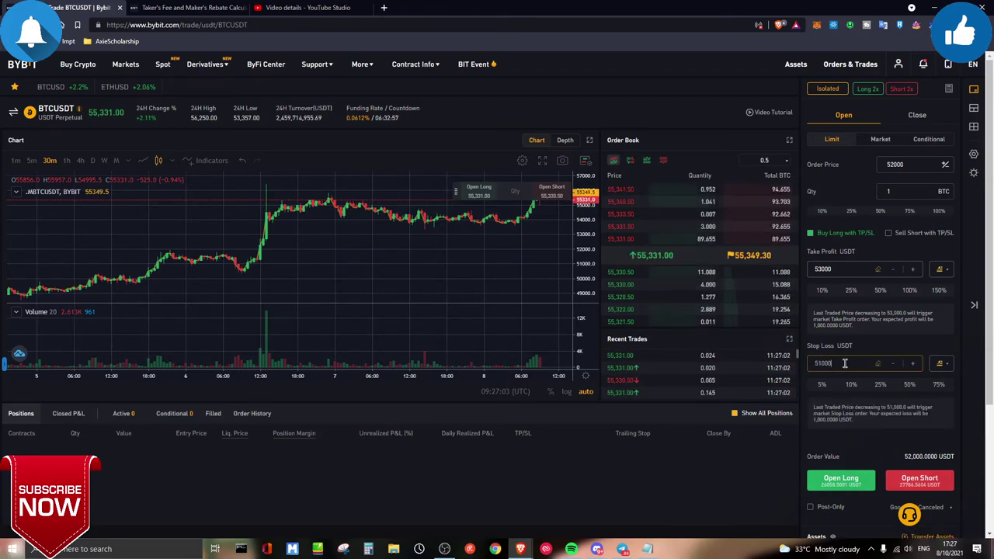
pyautogui.hotkey('ctrl', 'a')
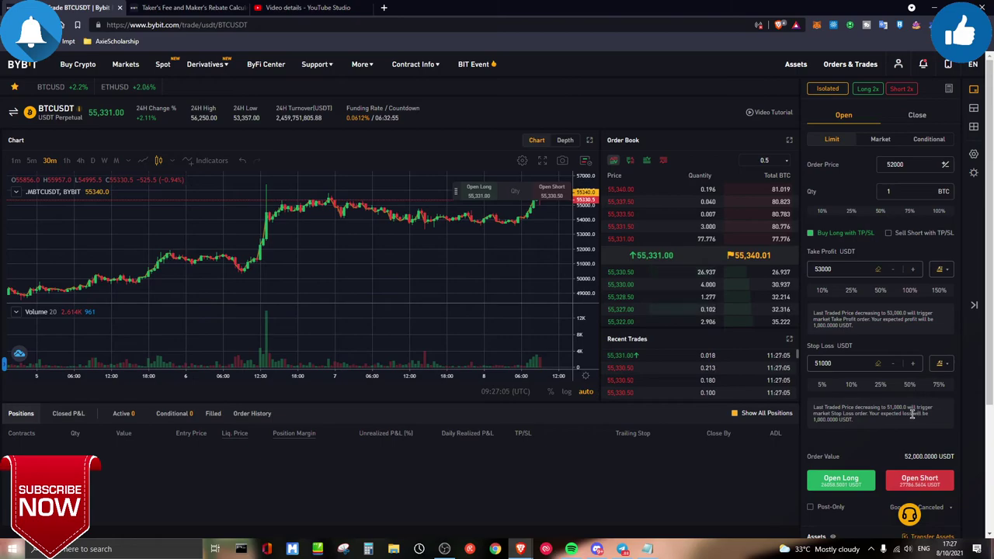
pyautogui.moveTo(891, 413); pyautogui.dragTo(853, 420)
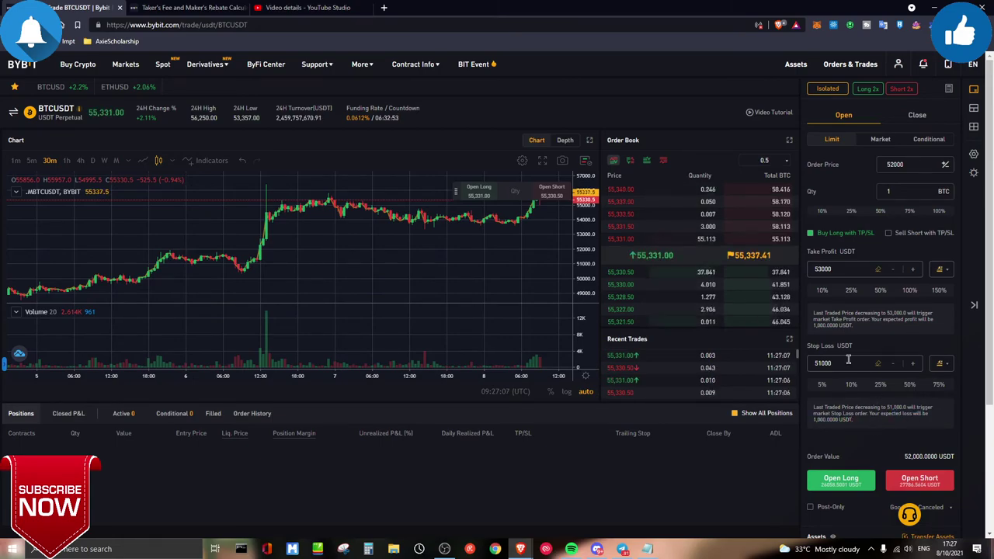
pyautogui.moveTo(835, 364); pyautogui.dragTo(820, 364)
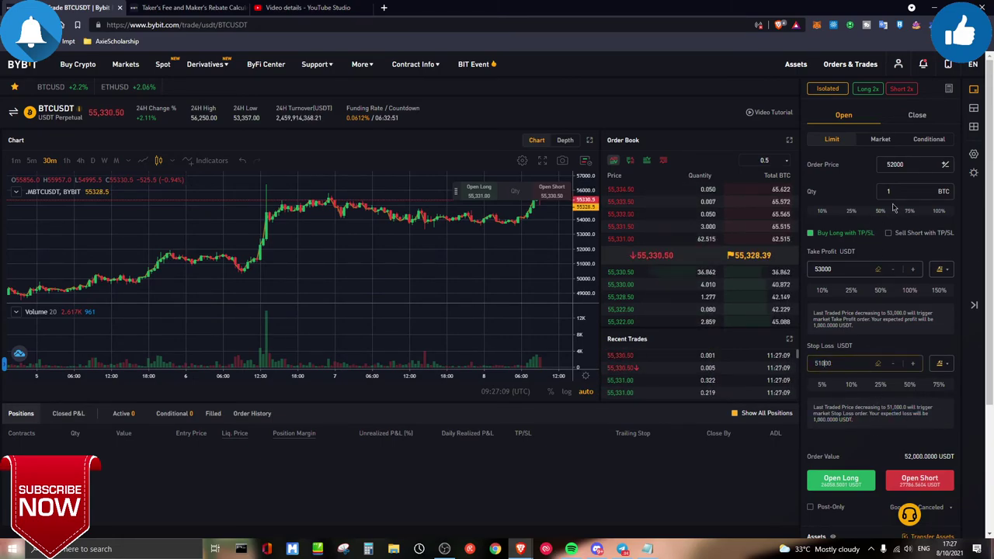
pyautogui.doubleClick(885, 165)
pyautogui.doubleClick(858, 363)
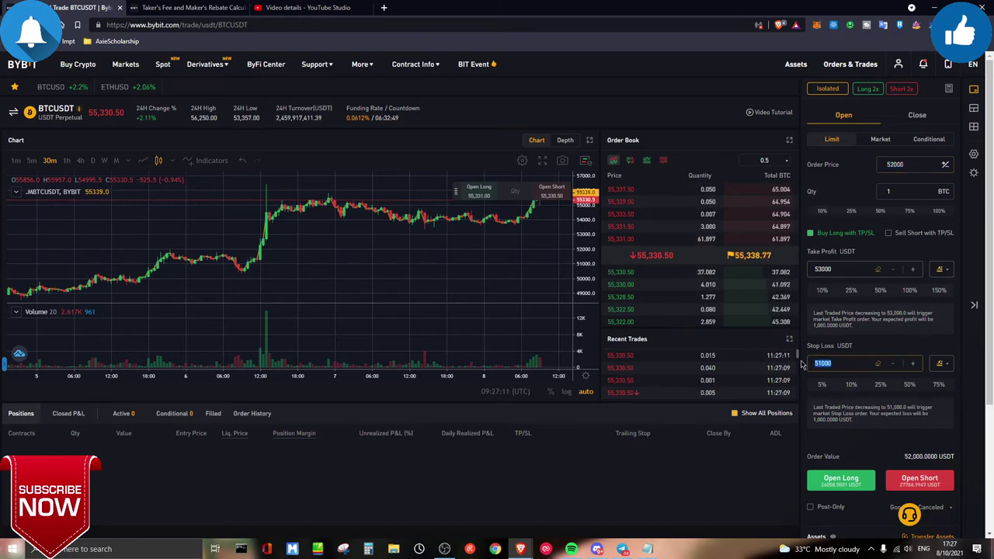
pyautogui.click(845, 365)
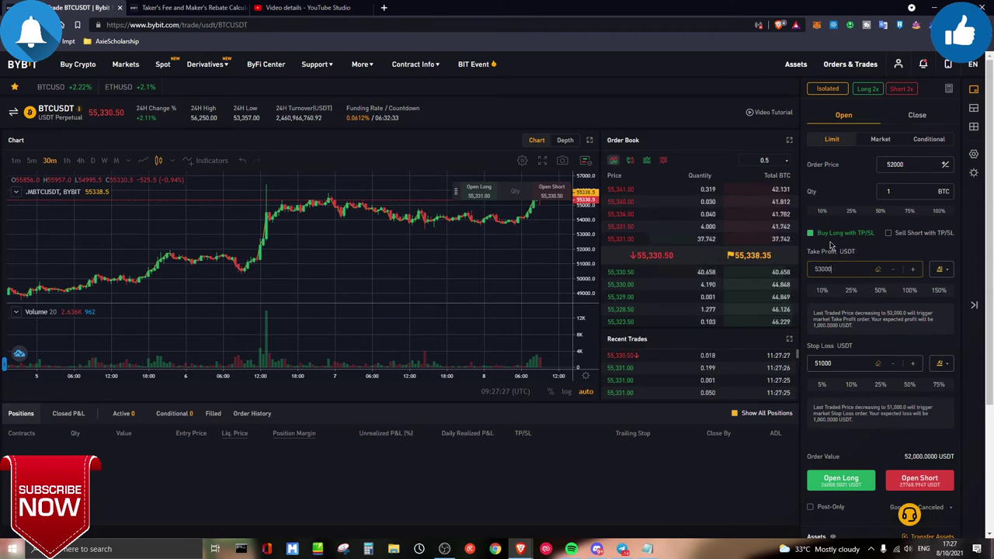
pyautogui.click(860, 363)
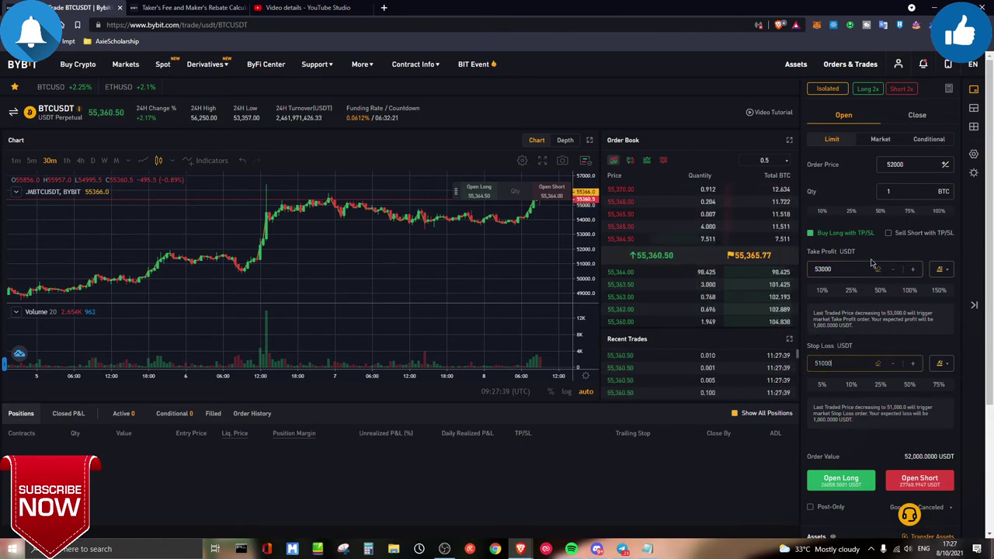
# Step: Try a long leverage of 2.2x under Isolated margin and discard the change
pyautogui.click(864, 89)
pyautogui.moveTo(421, 310); pyautogui.dragTo(480, 311)
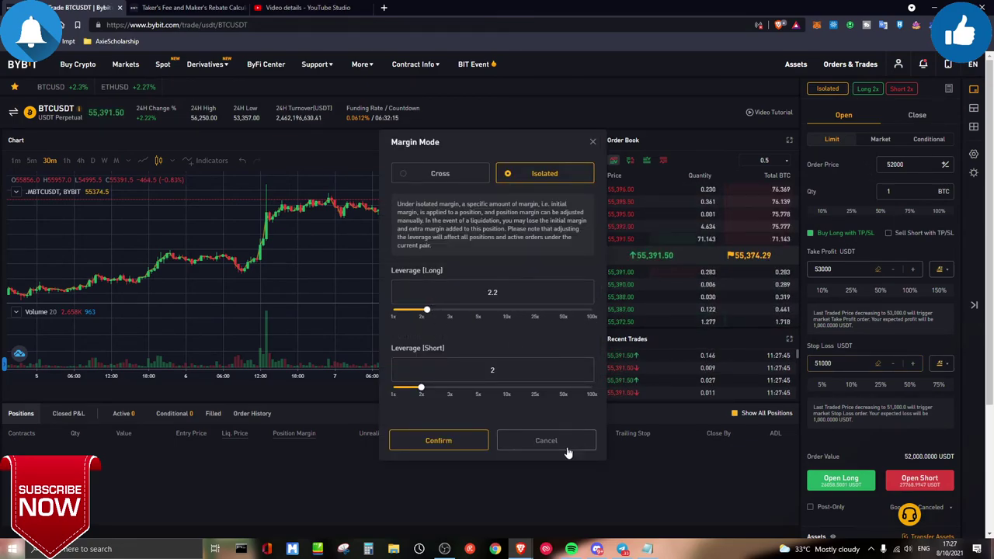
pyautogui.click(564, 448)
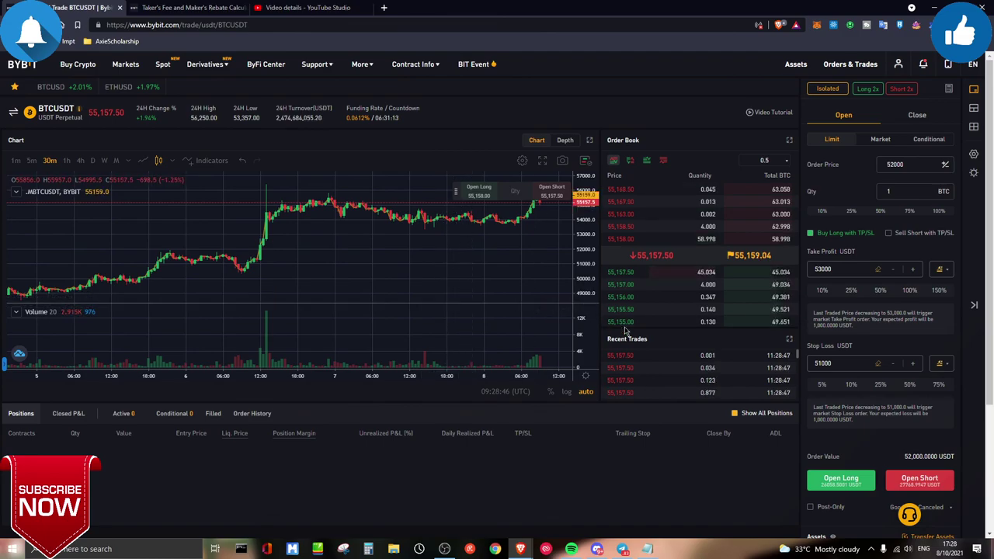
# Step: Display the derivatives contract types and the pairs offered for USDT Perpetual
pyautogui.moveTo(221, 68)
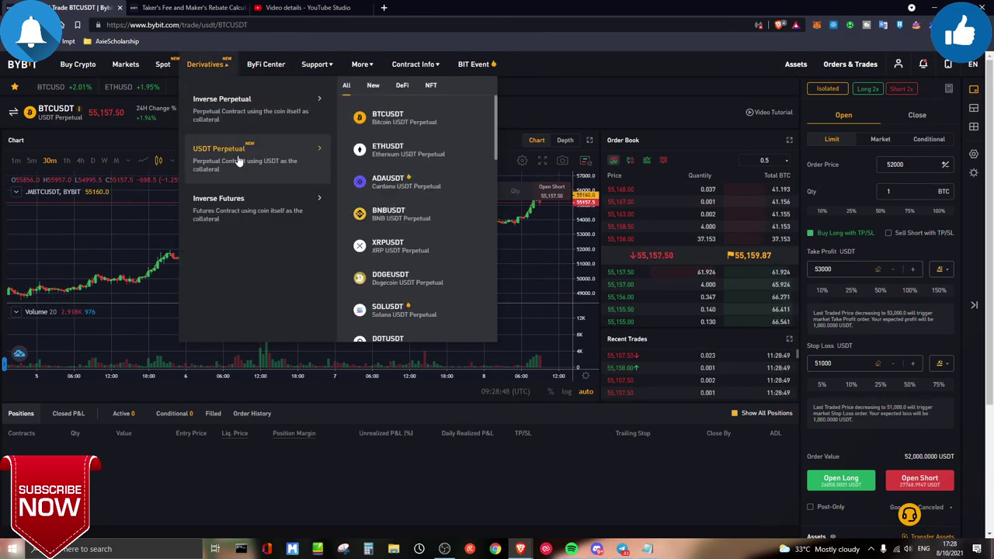